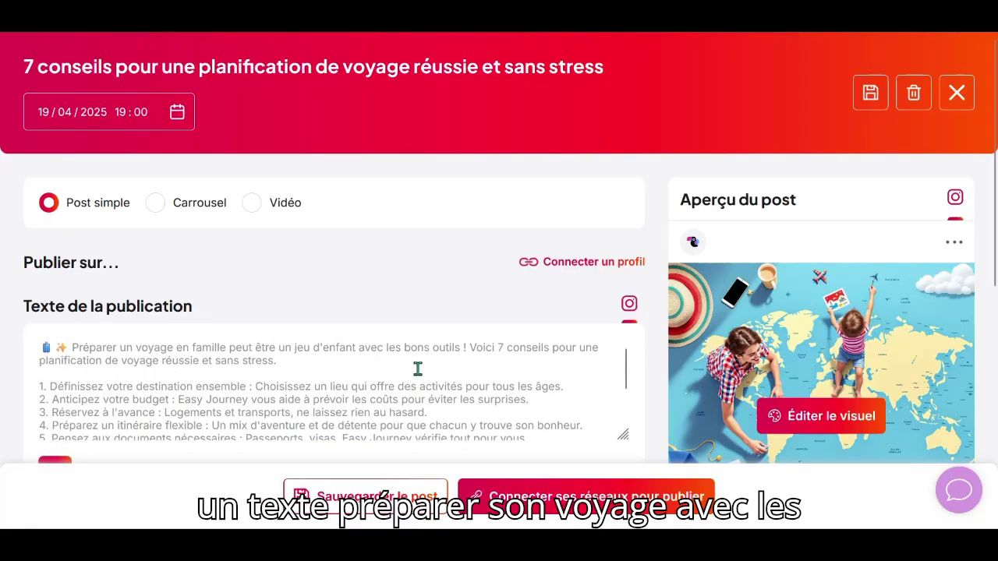
Enlarge the publication text box to show the full caption and switch the post format to Carrousel
scroll(421, 358, down, 3)
drag(621, 196, 615, 308)
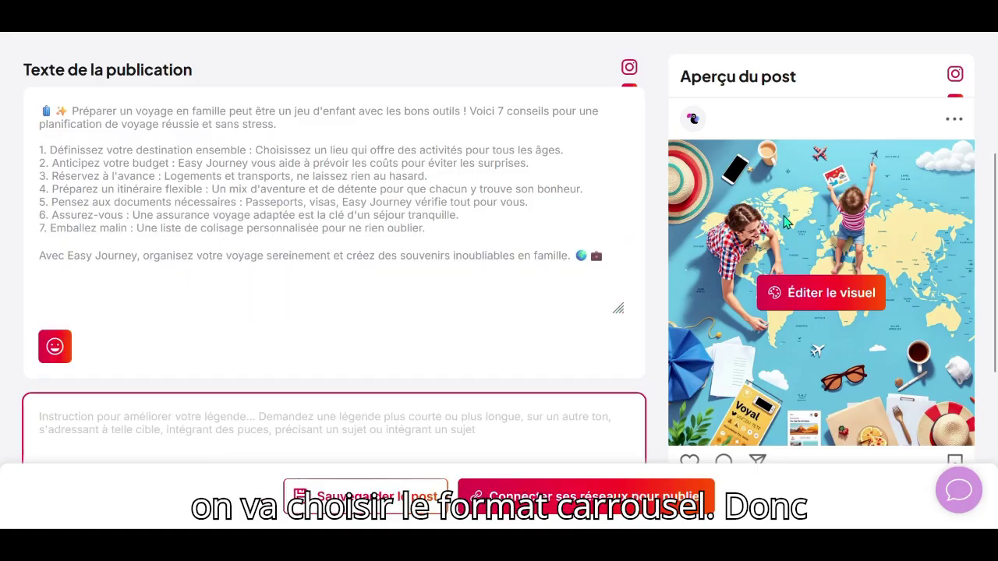
scroll(595, 229, up, 2)
click(155, 88)
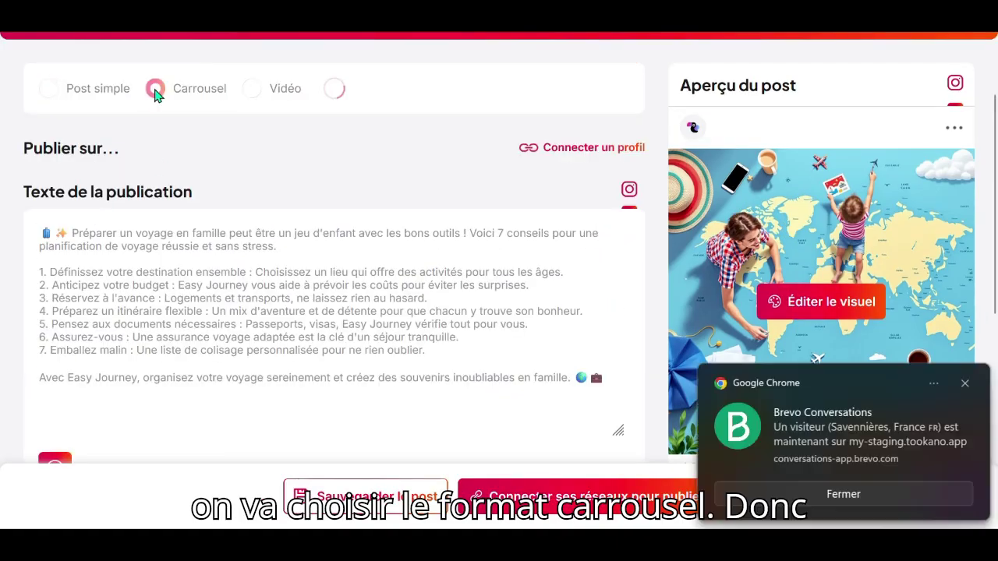
scroll(251, 136, up, 2)
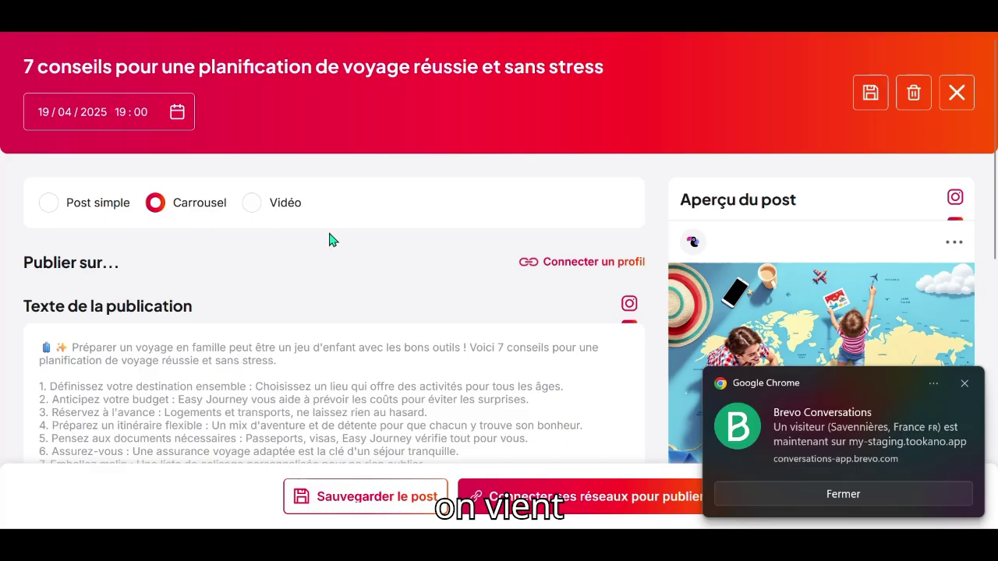
click(963, 383)
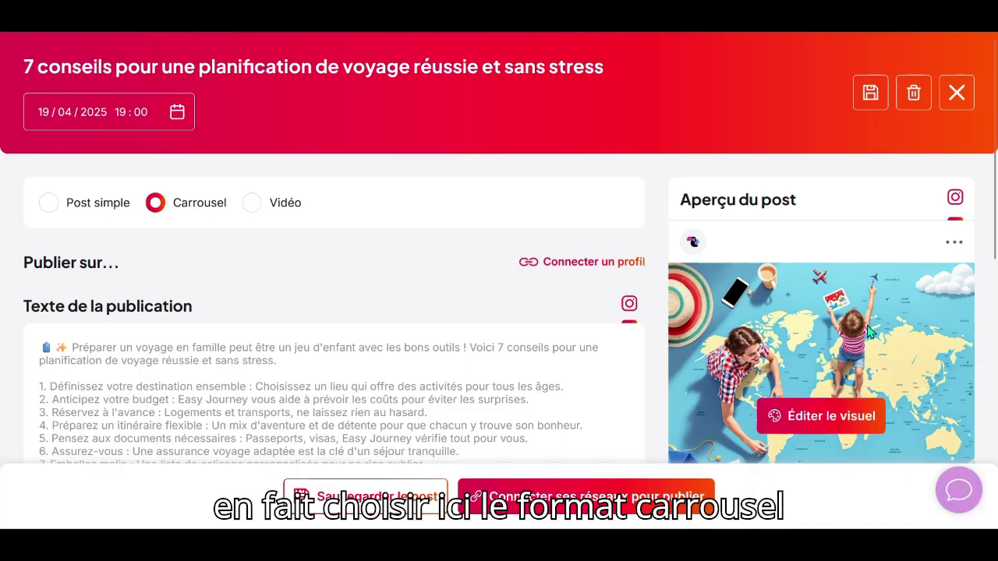
Open the post's visual for editing and apply the graphic template titled "Rem tempore reprehenderit qui volupta tibus ?"
scroll(815, 374, down, 1)
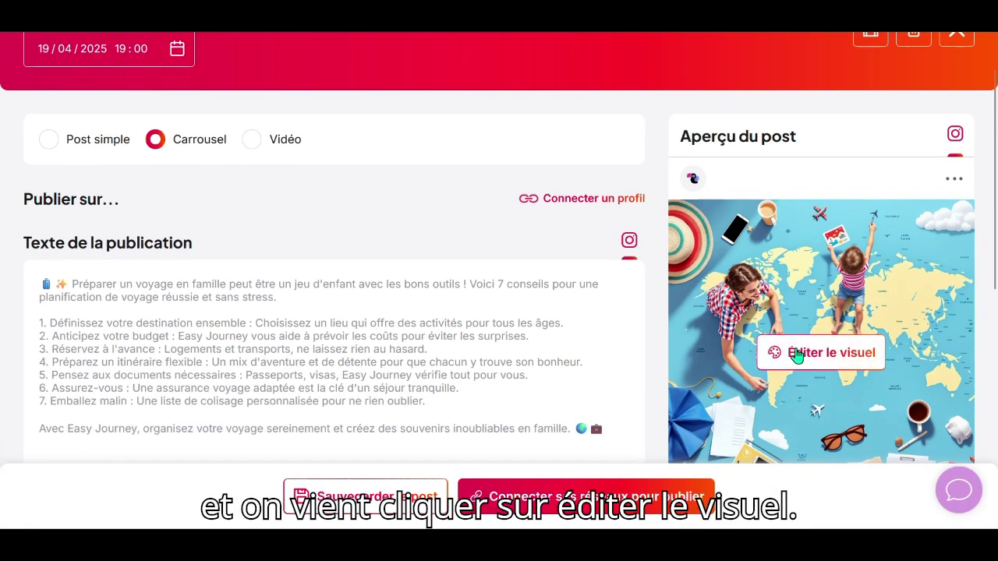
click(796, 356)
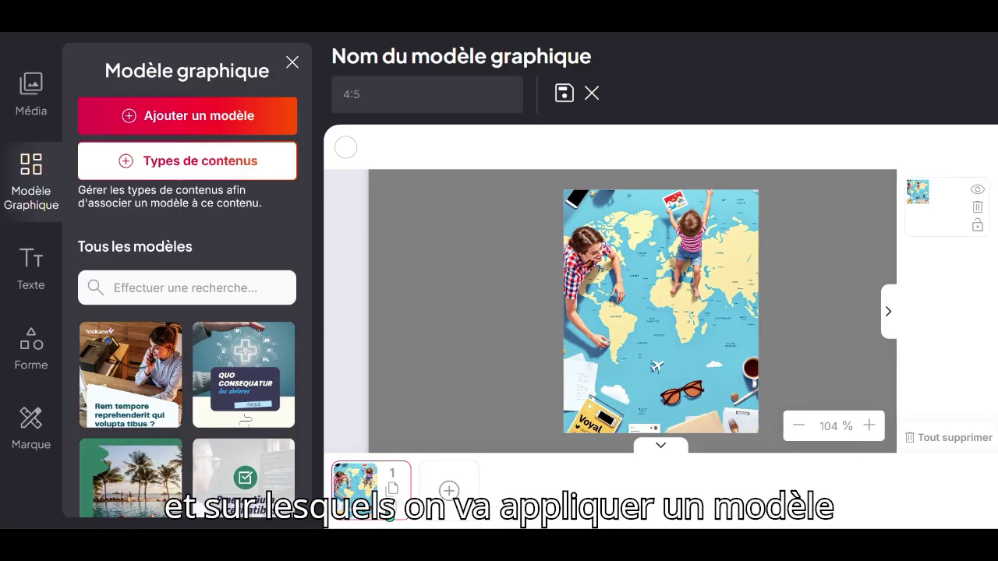
scroll(234, 458, down, 3)
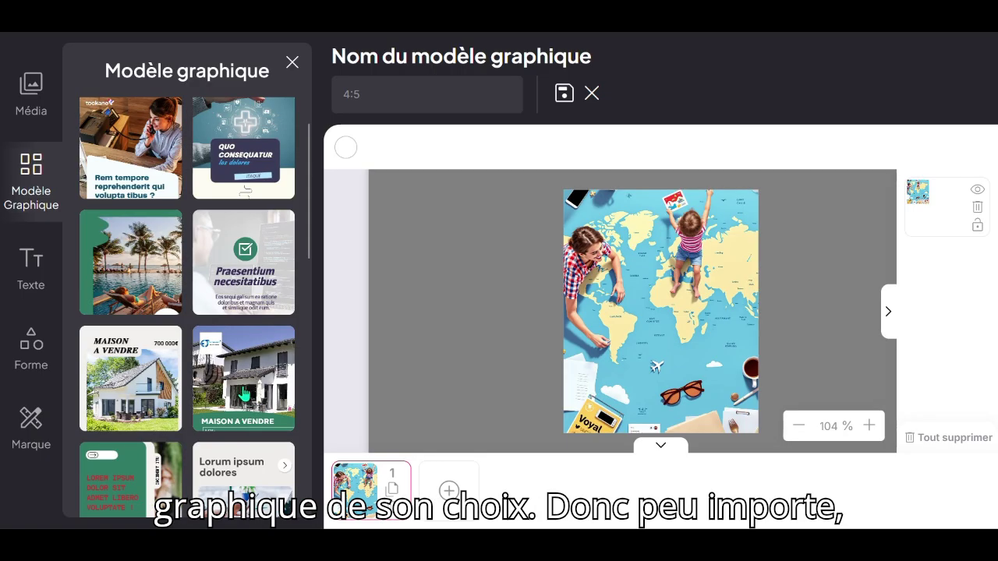
scroll(244, 396, down, 4)
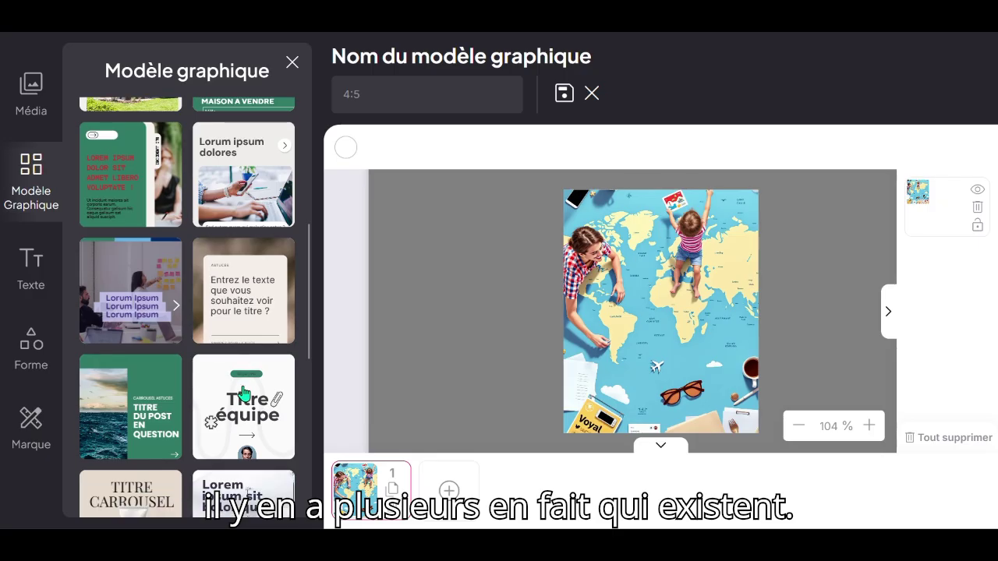
scroll(244, 396, down, 5)
scroll(243, 396, up, 15)
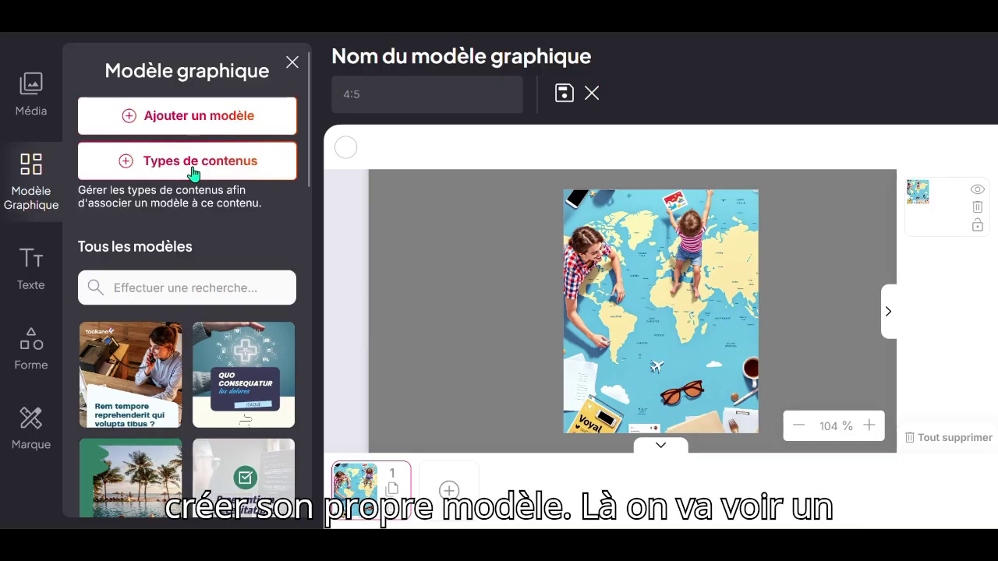
click(150, 398)
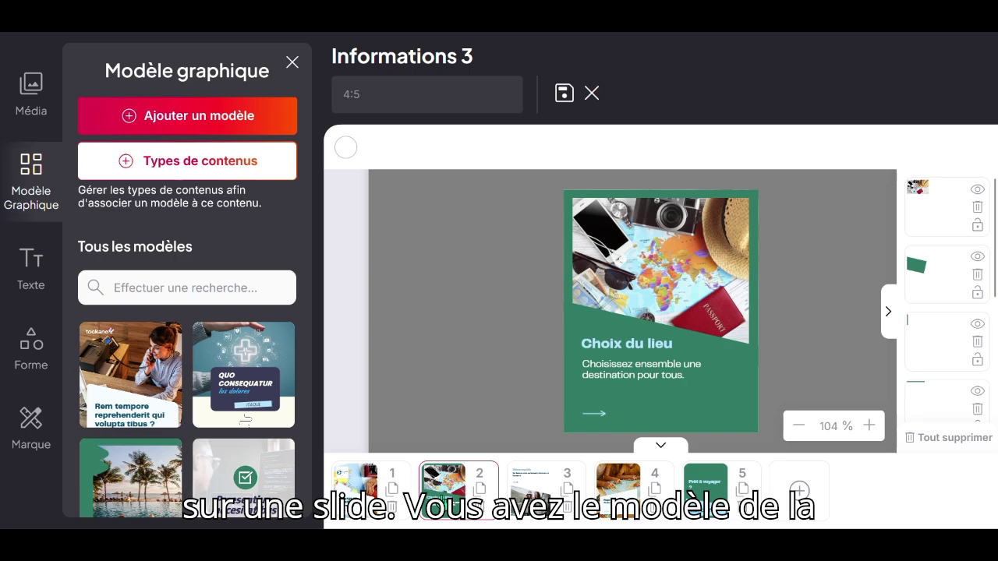
Replace the photo on slide 2 with the media image of a family reading a map on a sofa
click(676, 282)
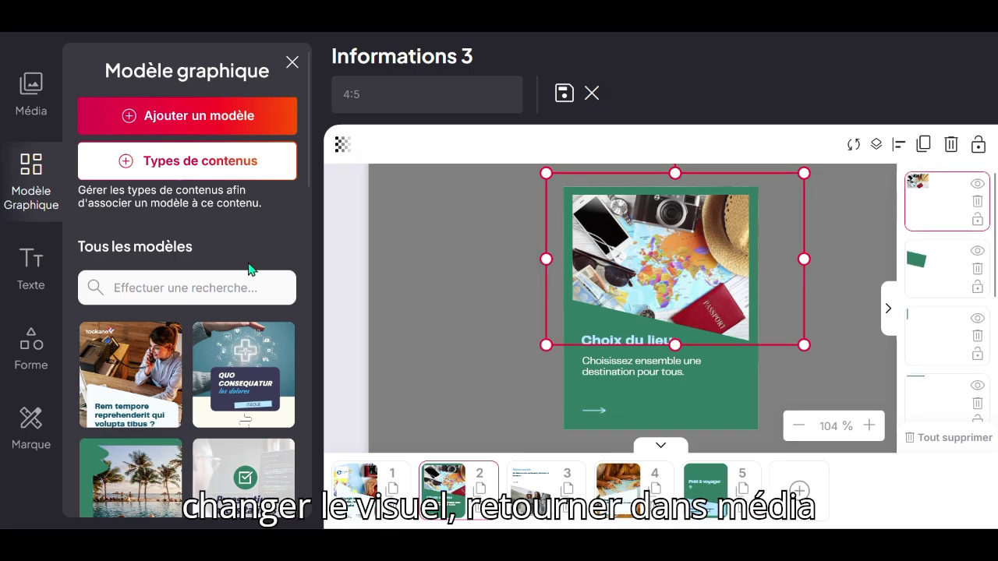
click(10, 98)
scroll(237, 389, down, 5)
scroll(242, 397, down, 2)
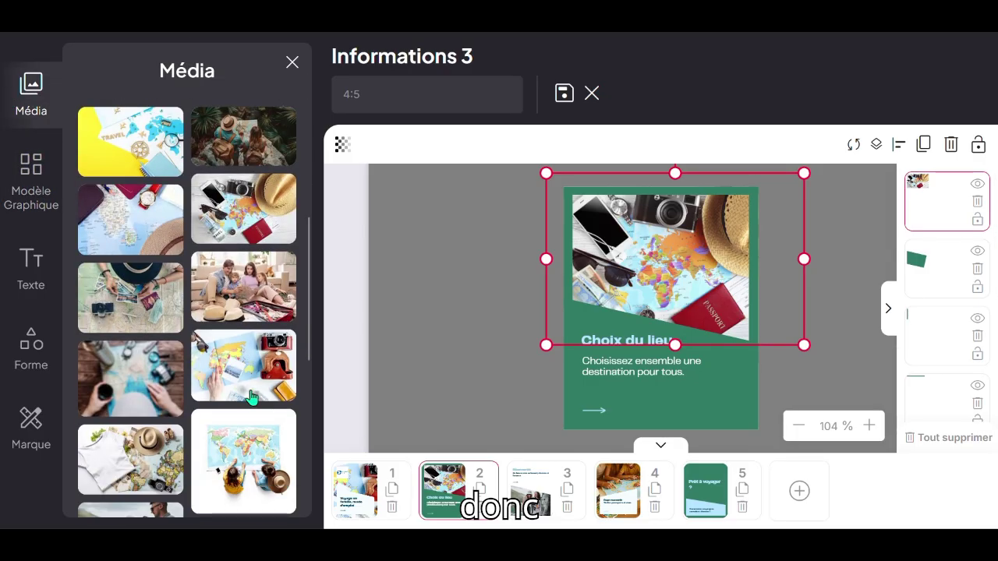
click(233, 295)
Check the description and title texts on slide 2, then review the slides that follow
click(626, 377)
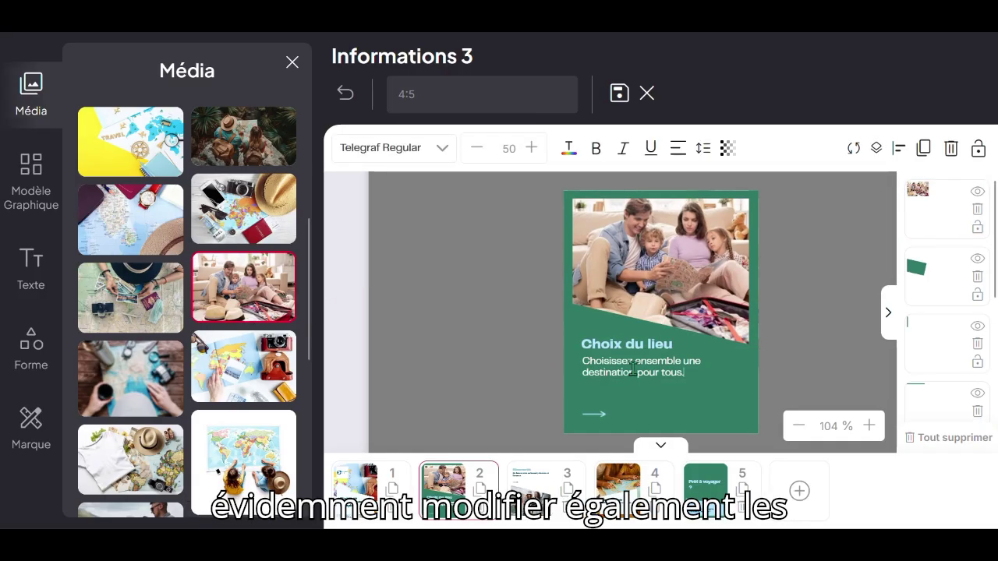
drag(684, 376, 581, 360)
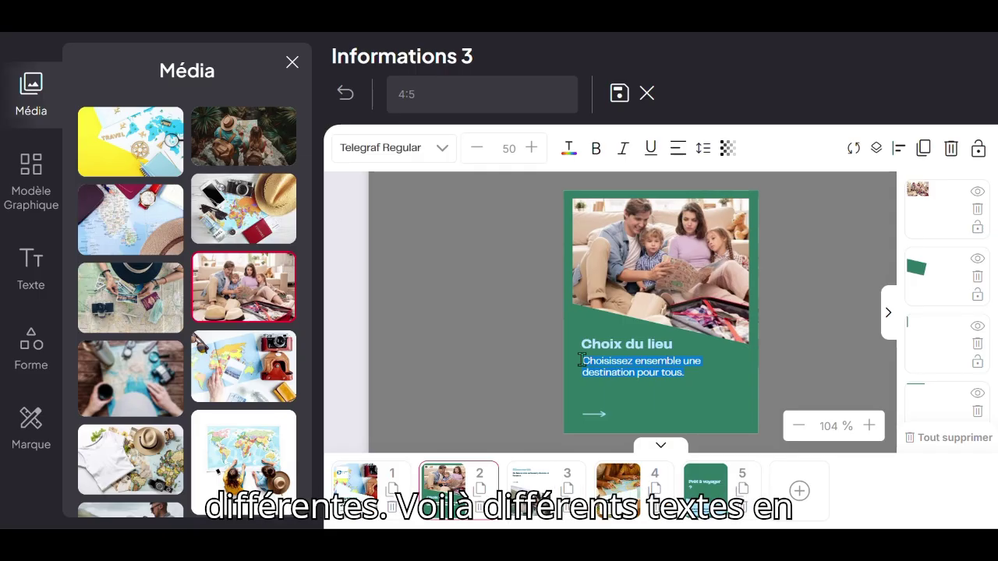
click(626, 345)
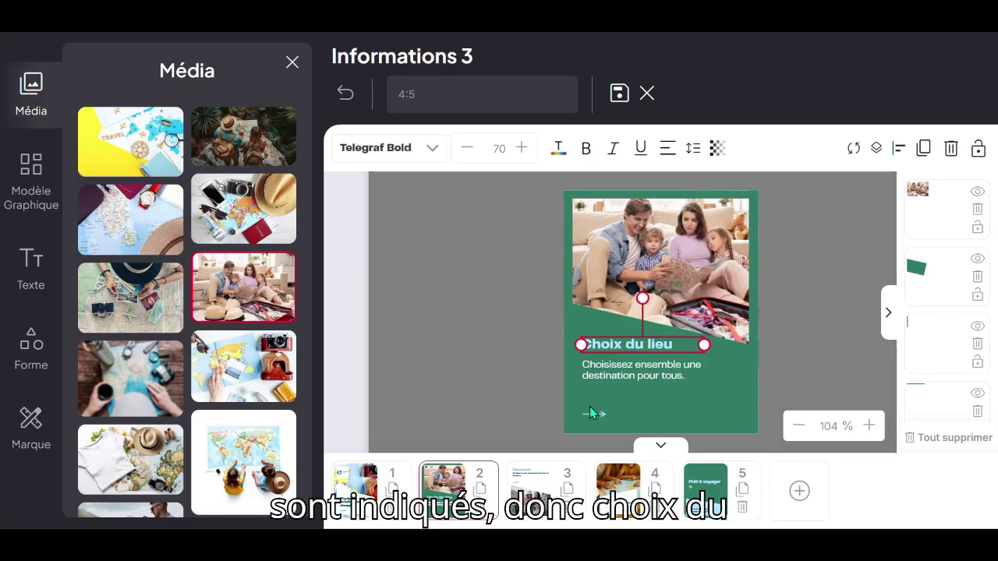
click(522, 489)
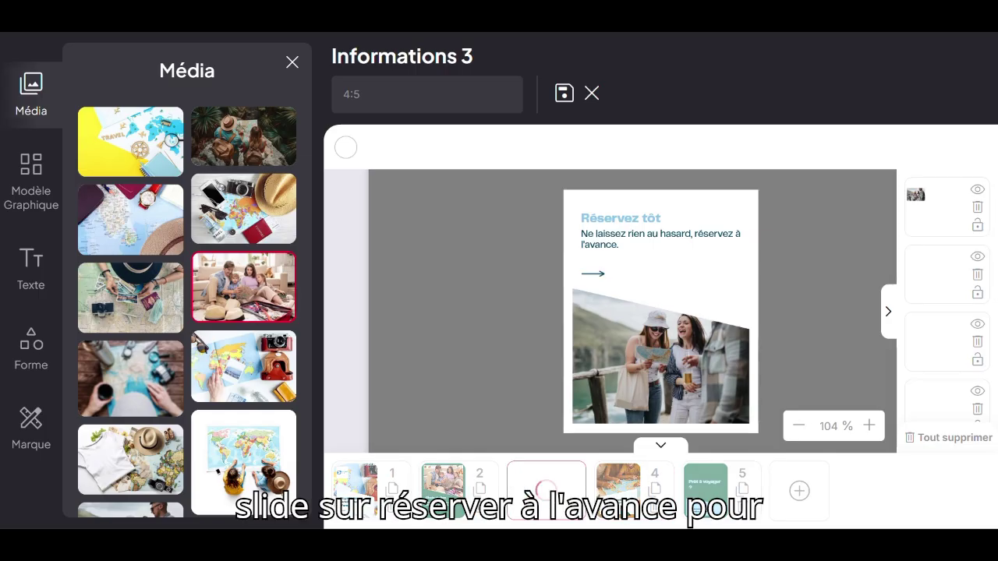
click(624, 510)
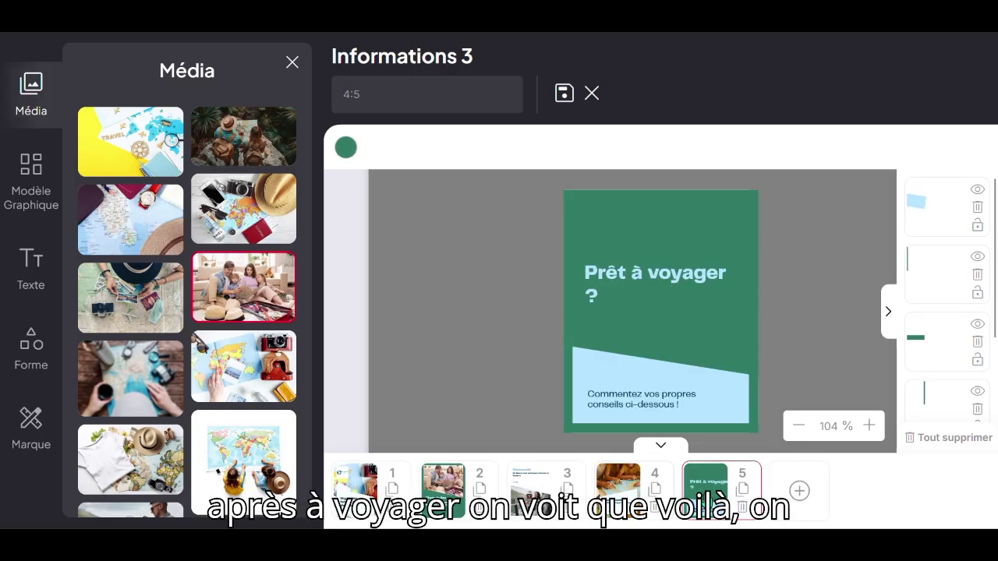
Widen the title on slide 5 so that "Prêt à voyager ?" fits on one line
click(670, 276)
drag(737, 284, 750, 283)
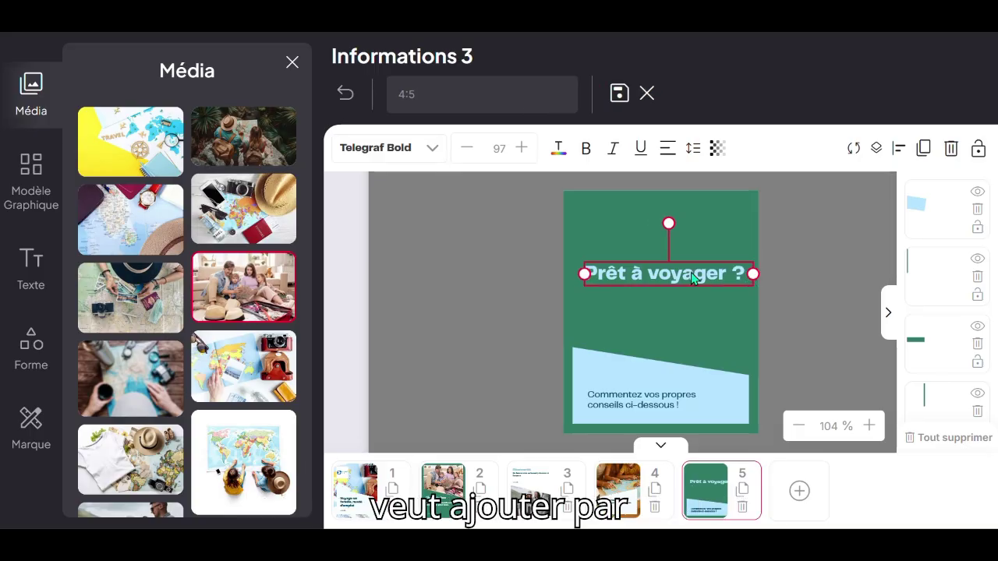
Duplicate slide 4, the "Étape essentielle" slide
click(639, 493)
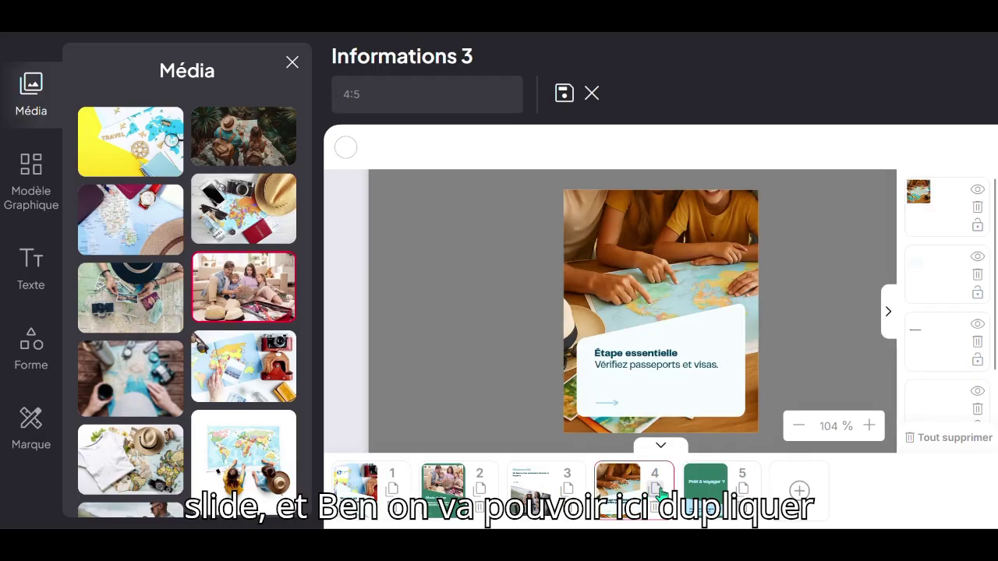
click(657, 490)
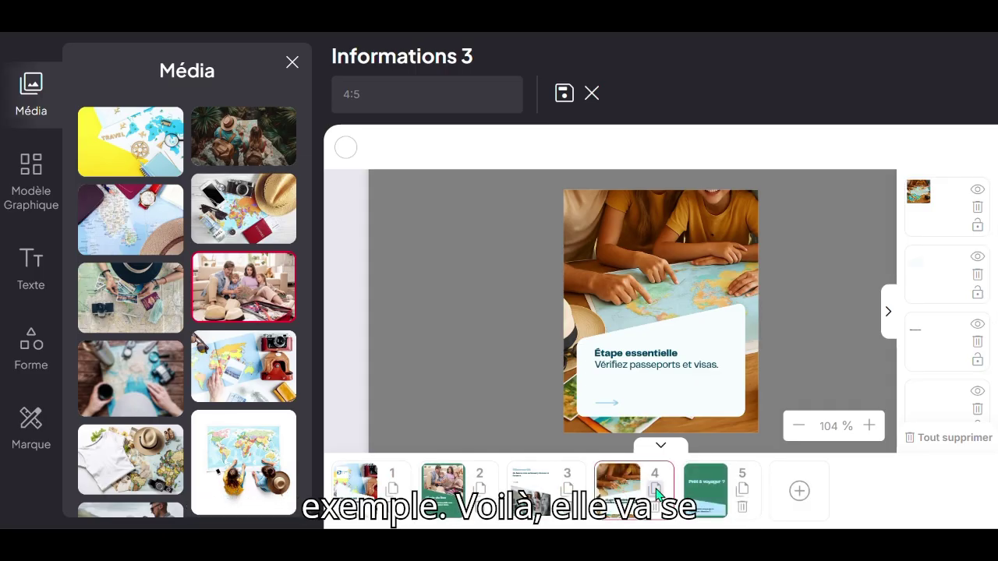
click(658, 489)
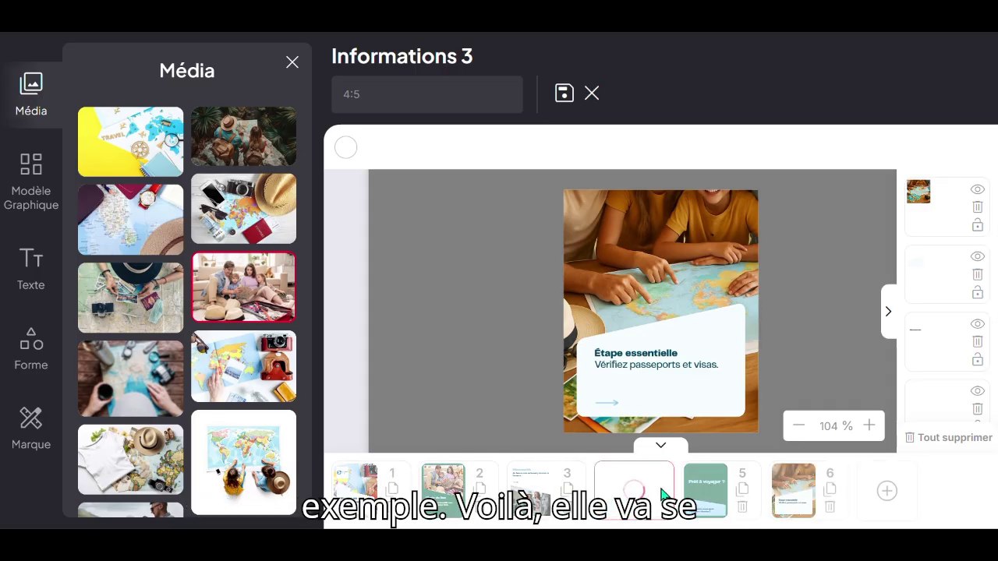
Move the "Prêt à voyager ?" slide behind the duplicated slide so it closes the carousel at position 6
click(799, 498)
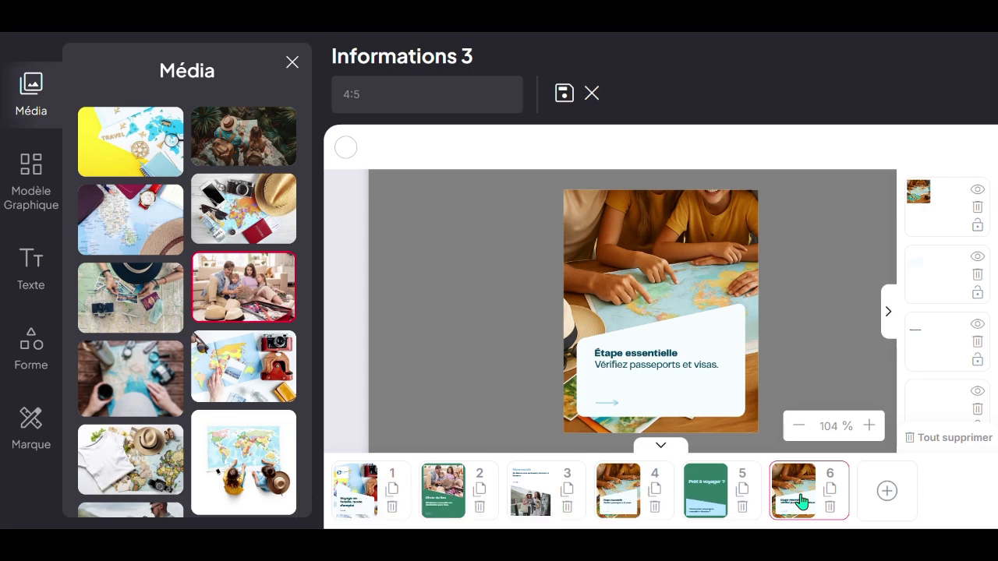
drag(684, 496, 890, 496)
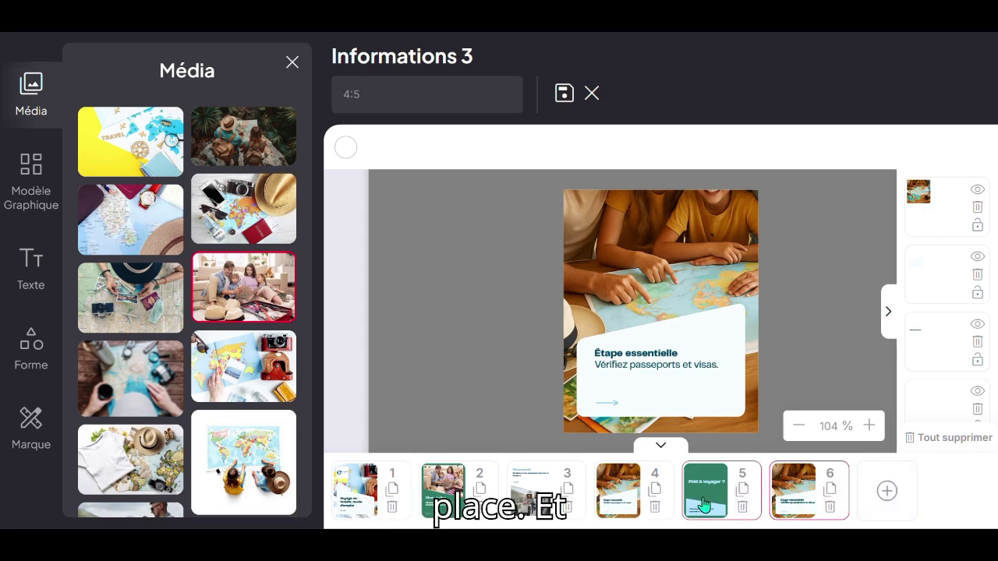
drag(703, 505, 844, 499)
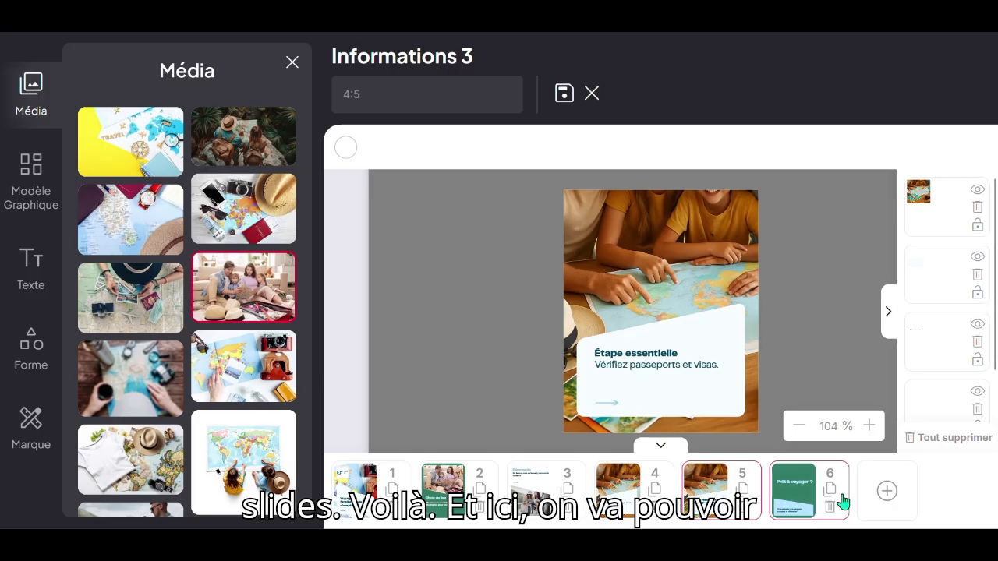
Replace slide 5's background photo with the image of two people at a world map and reposition it within the slide
click(655, 359)
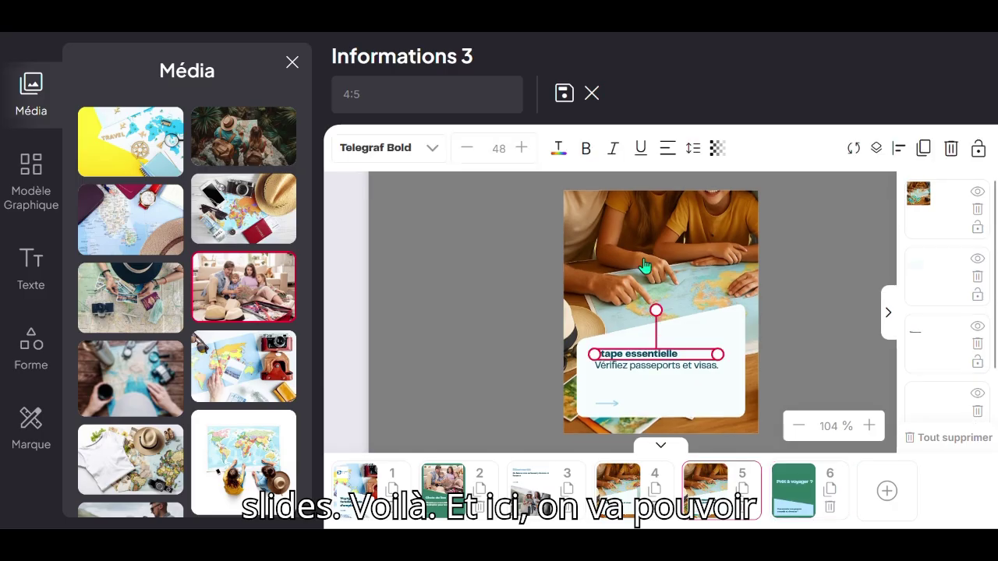
click(644, 266)
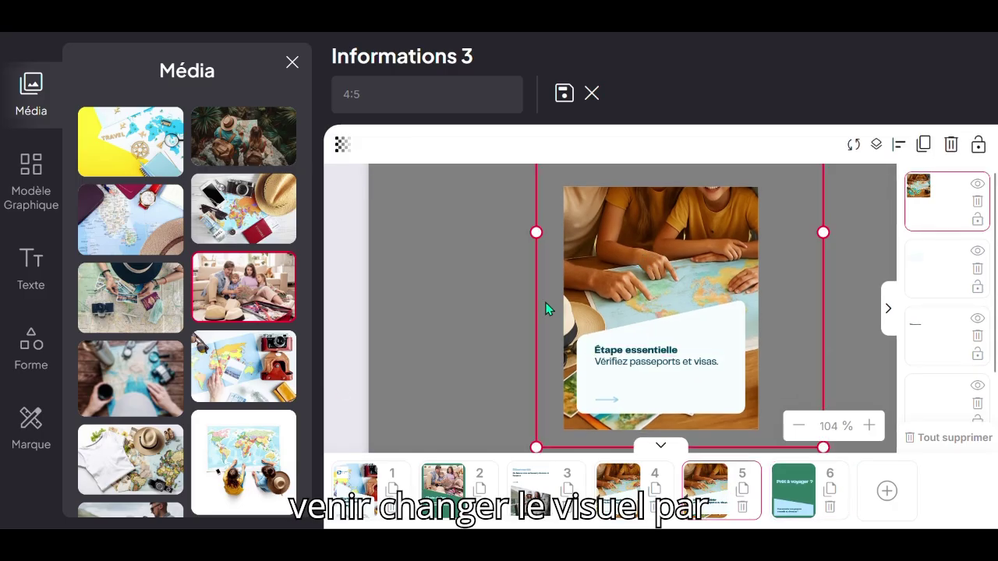
click(243, 461)
drag(675, 272, 654, 382)
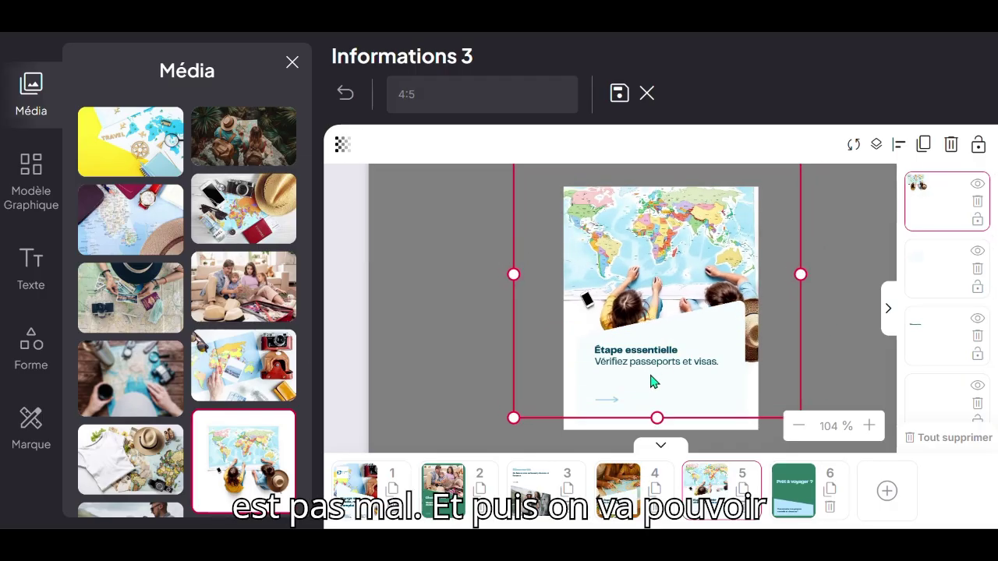